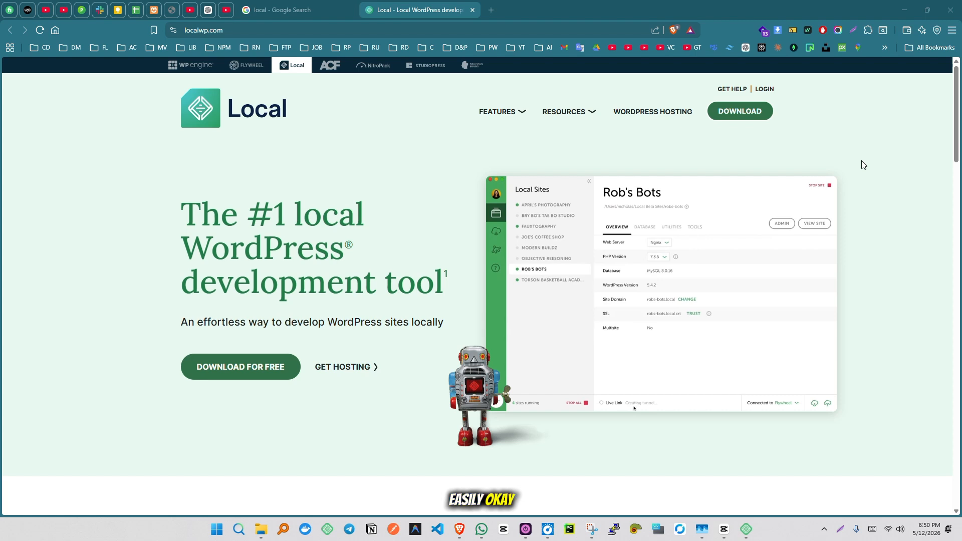
Look over the localwp.com homepage and the Google results for 'local', ending back on localwp.com
left_click(278, 34)
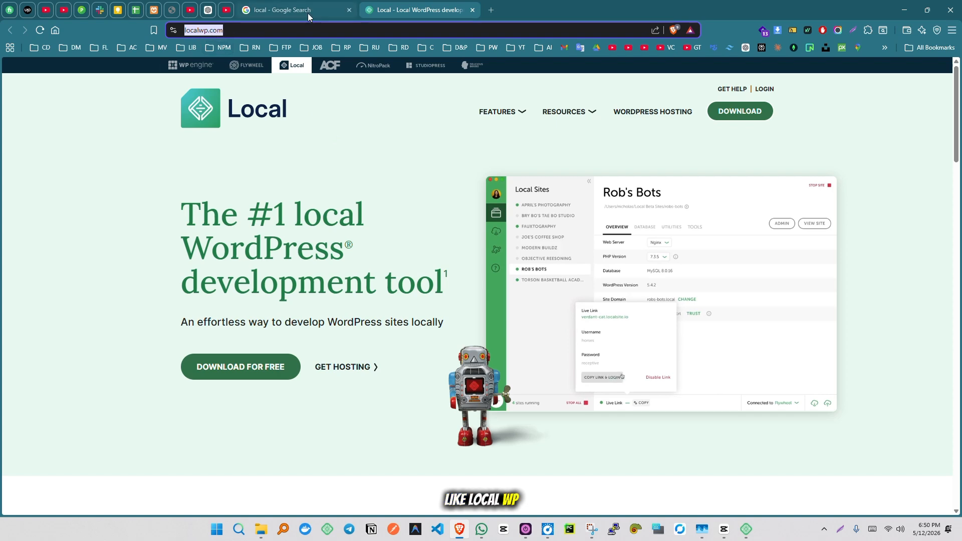
left_click(285, 11)
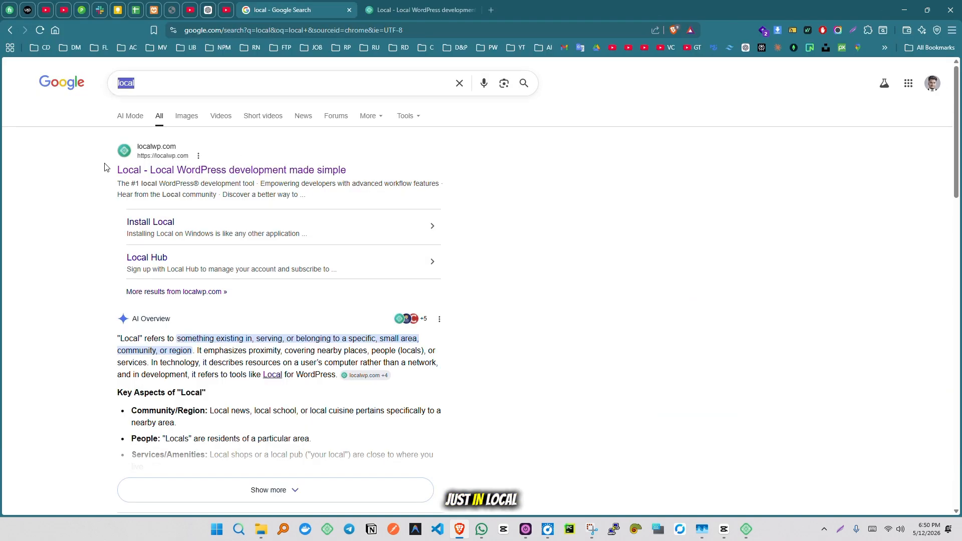
left_click(382, 12)
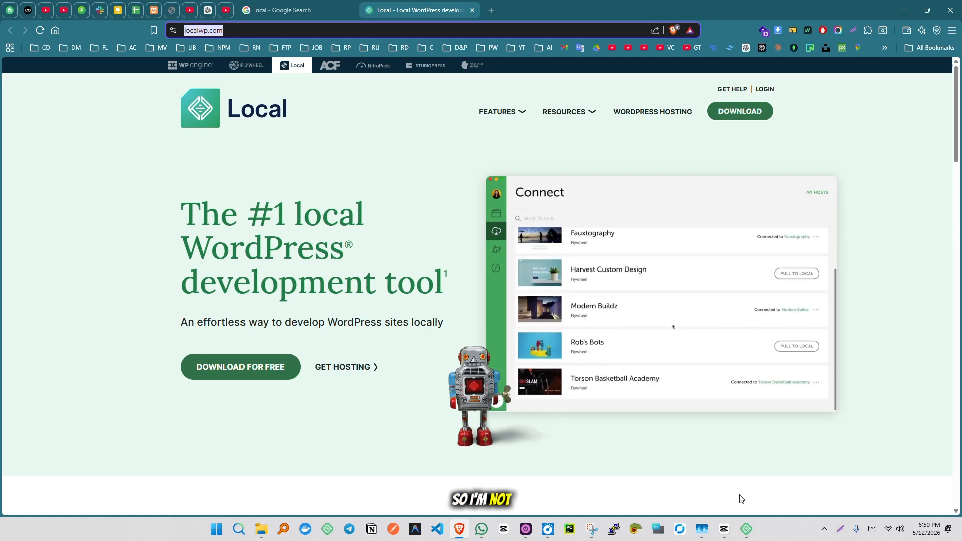
Launch the Local desktop app from the taskbar and start creating a new site
left_click(745, 529)
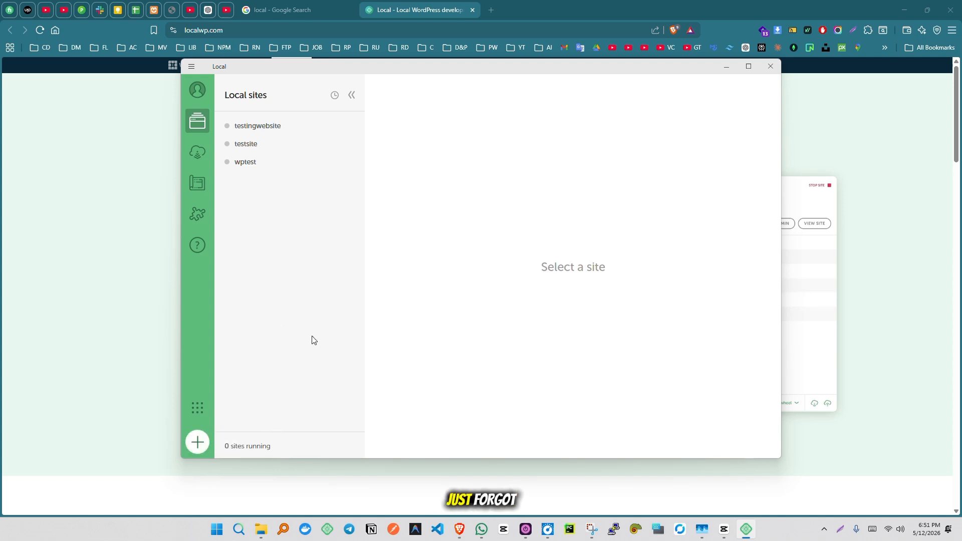
left_click(197, 443)
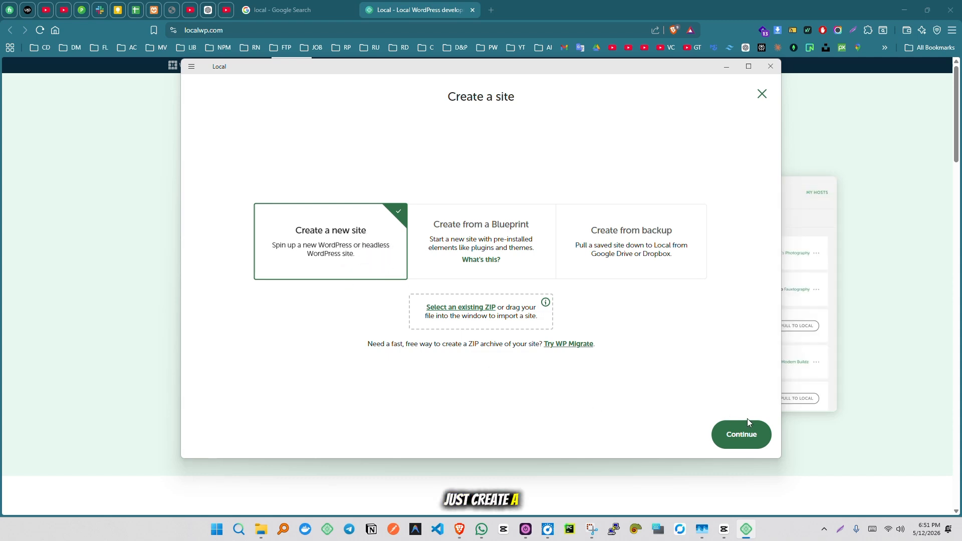
Choose a new WordPress site, name it 'testwebsite0', and continue
left_click(738, 434)
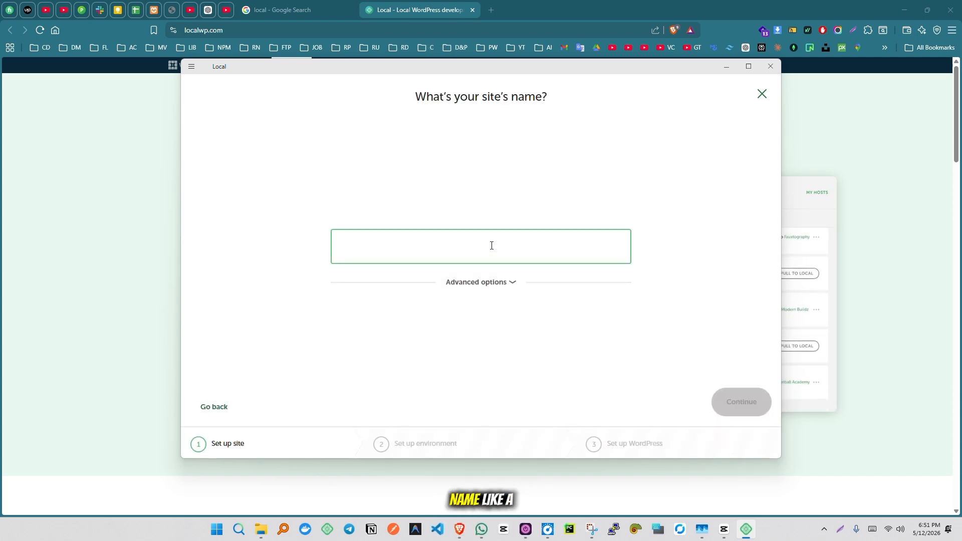
type("testwe")
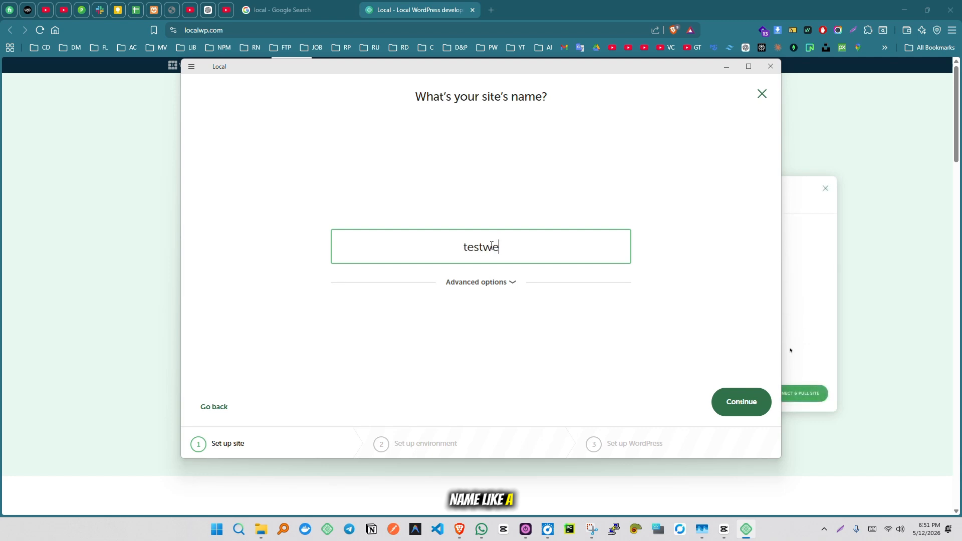
type("bs")
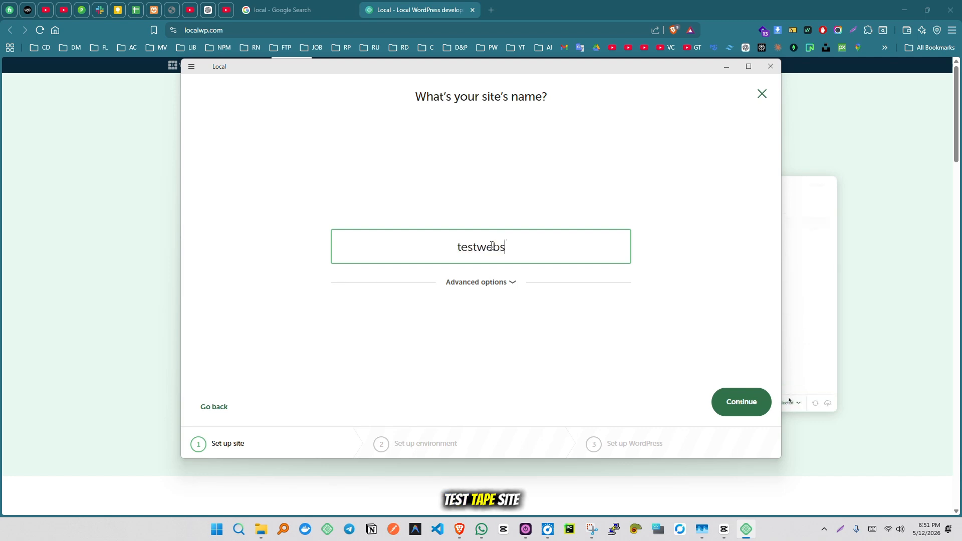
type("ite0")
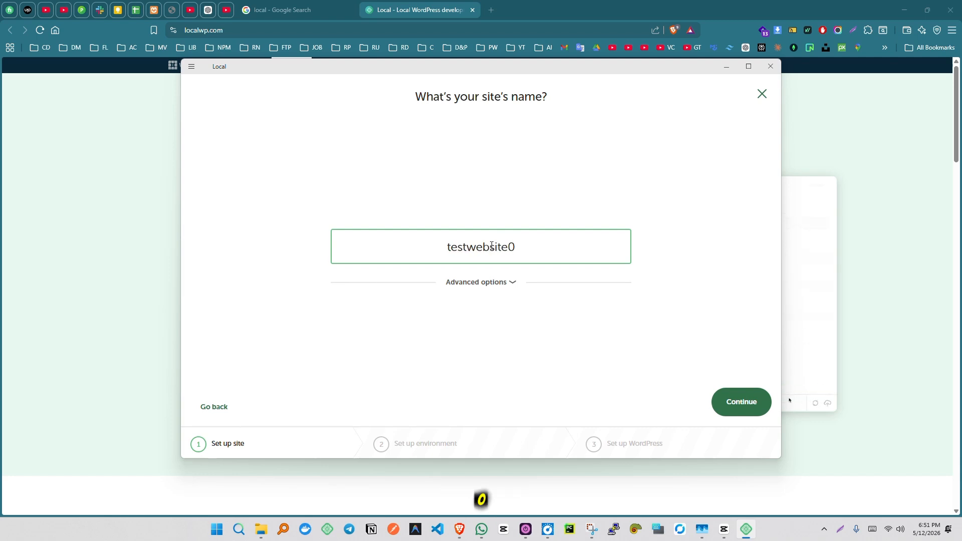
left_click(732, 405)
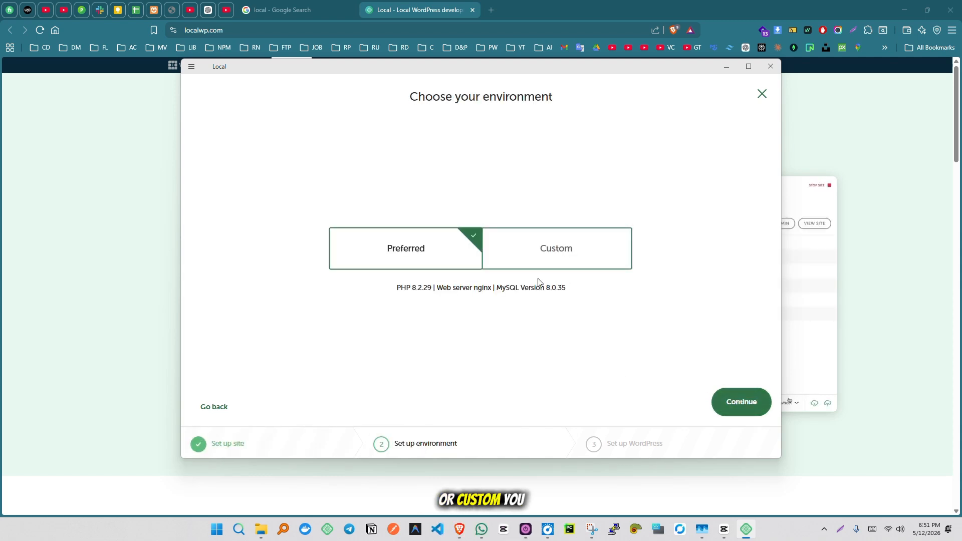
Preview Custom, then keep the Preferred environment (PHP 8.2.29, nginx, MySQL 8.0.35) and continue
left_click(577, 249)
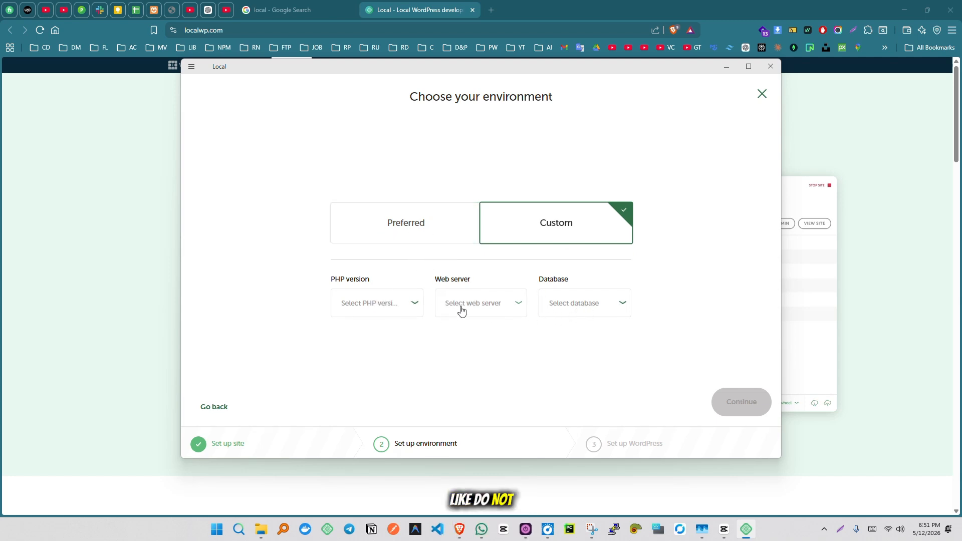
left_click(437, 230)
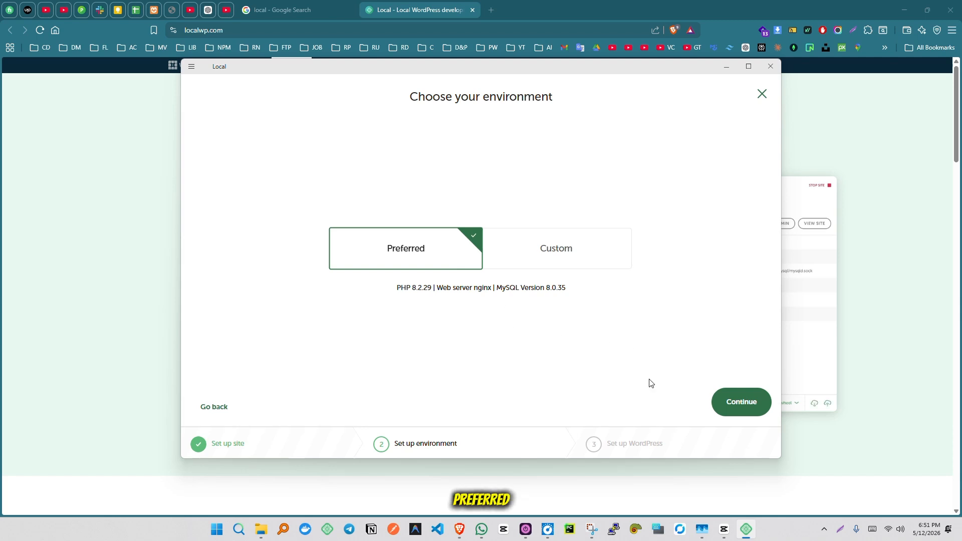
left_click(738, 403)
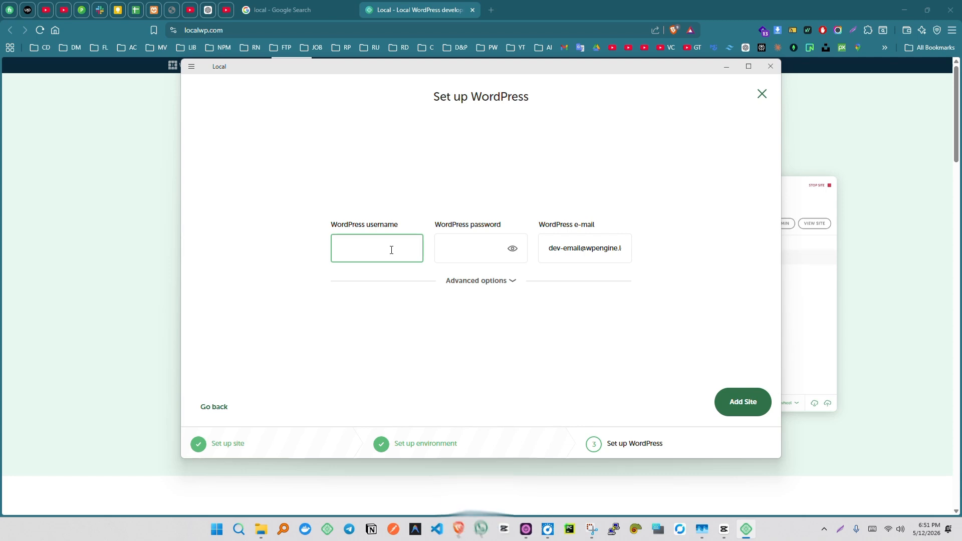
Enter WordPress username 'admin' and a password, revealing the password to check it
type("admin")
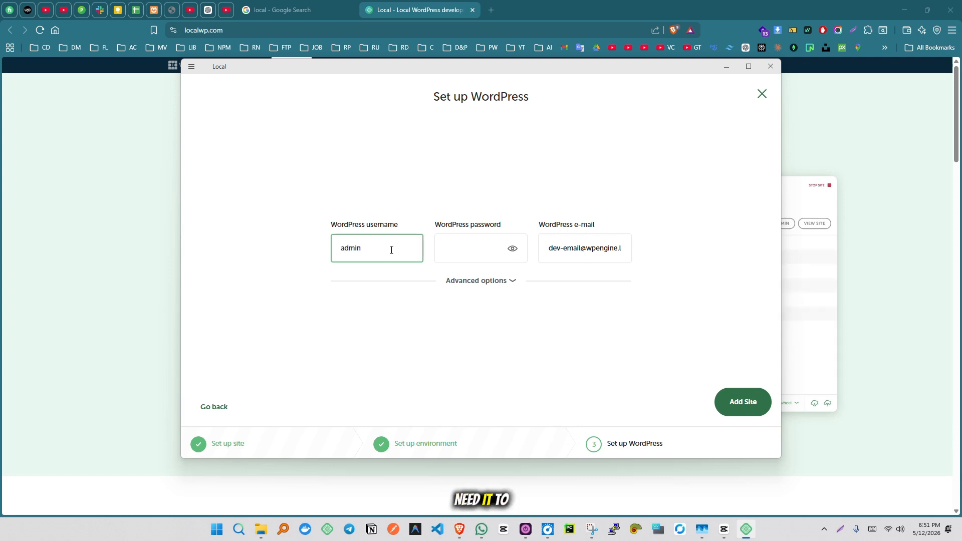
left_click(464, 249)
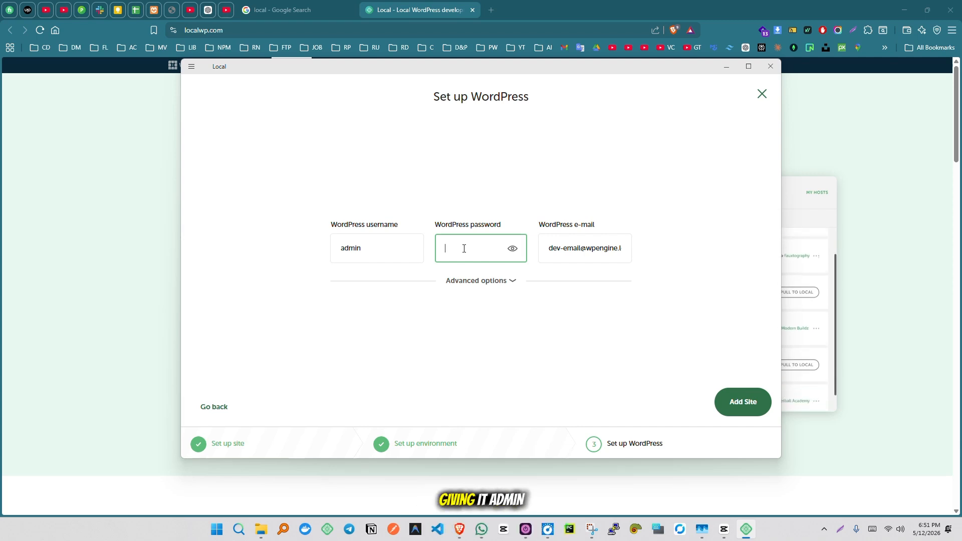
type("admin")
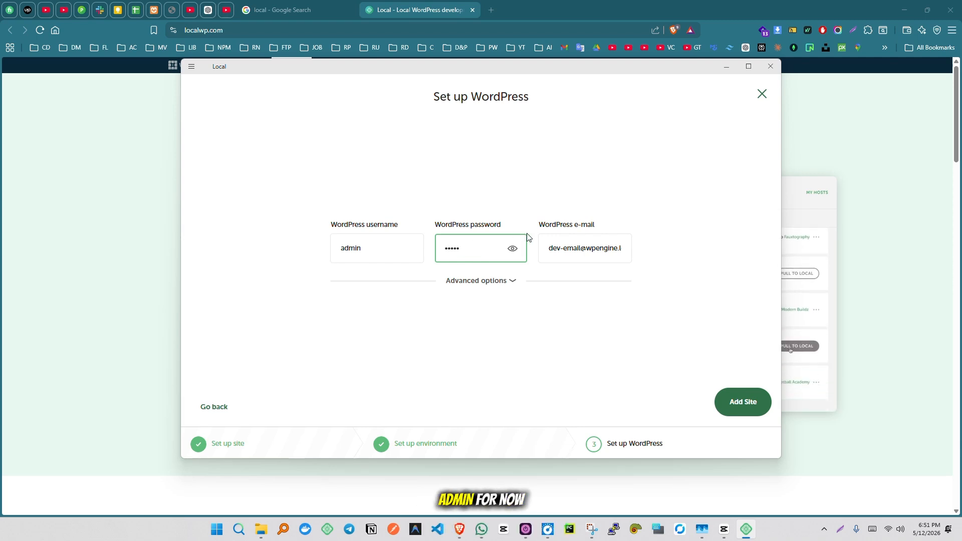
left_click(512, 249)
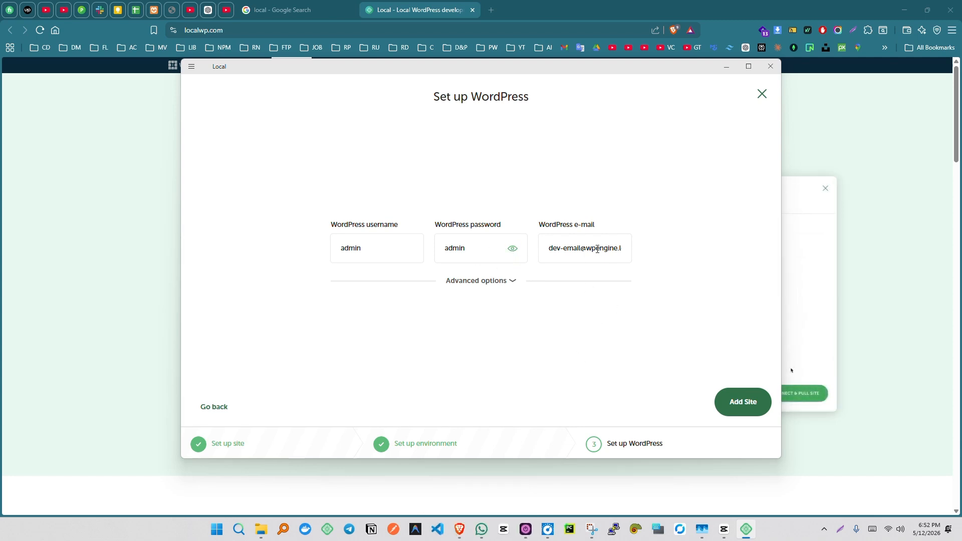
Keep the default e-mail, view the Advanced options, and add the testwebsite0 site
left_click(579, 247)
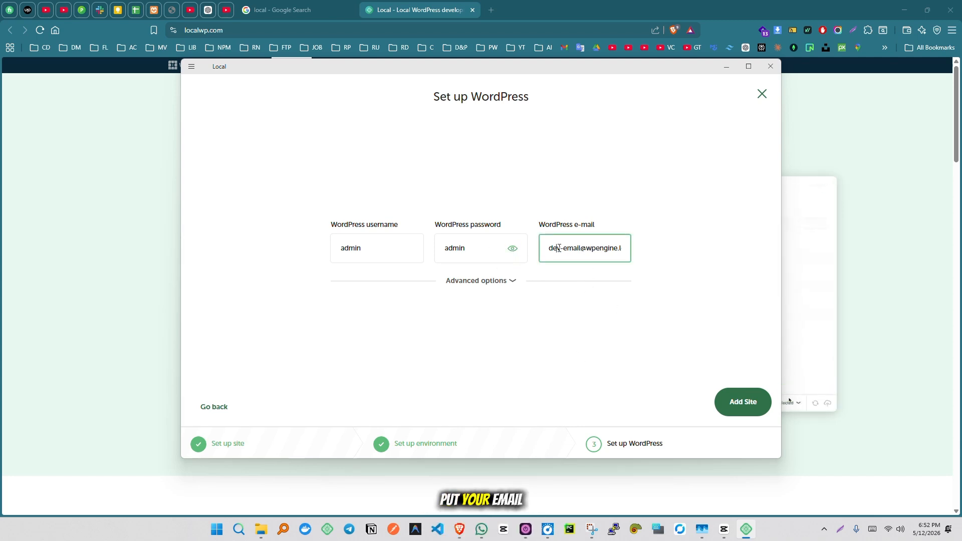
left_click_drag(558, 248, 621, 249)
left_click(665, 368)
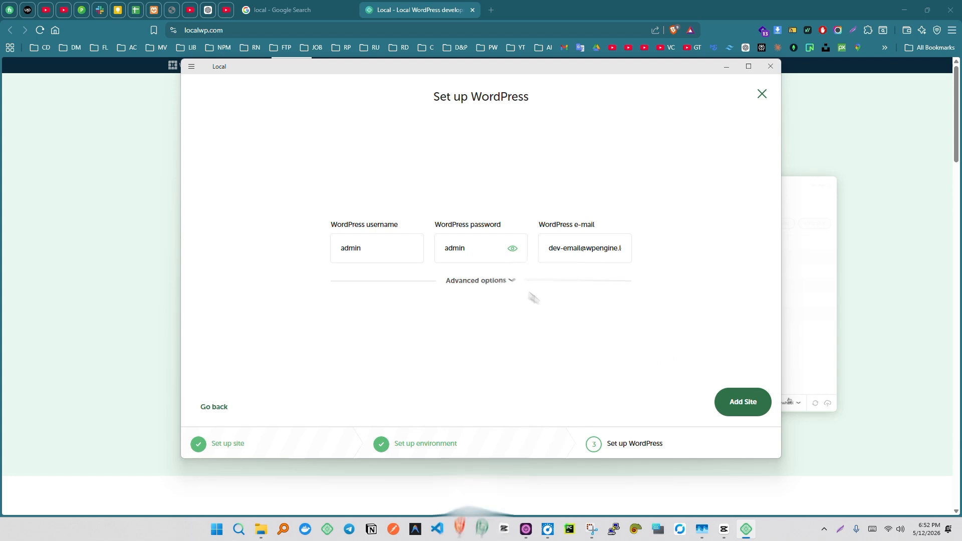
left_click(513, 281)
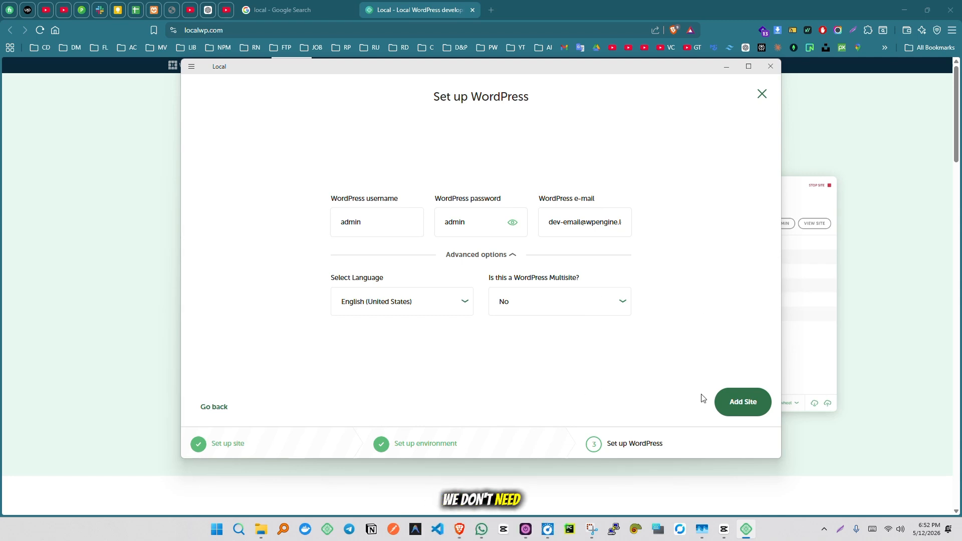
left_click(741, 402)
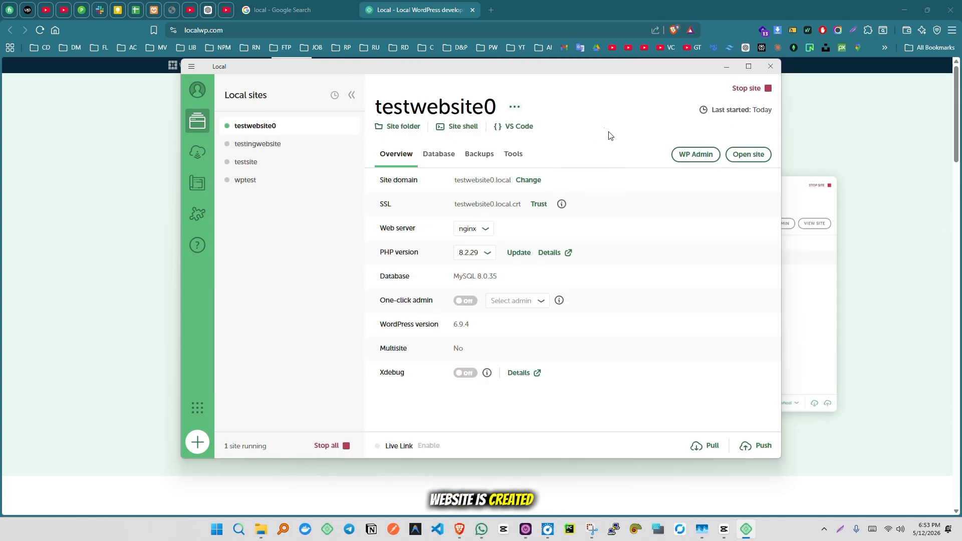
Stop the testwebsite0 site and start it again until it is running
left_click(744, 90)
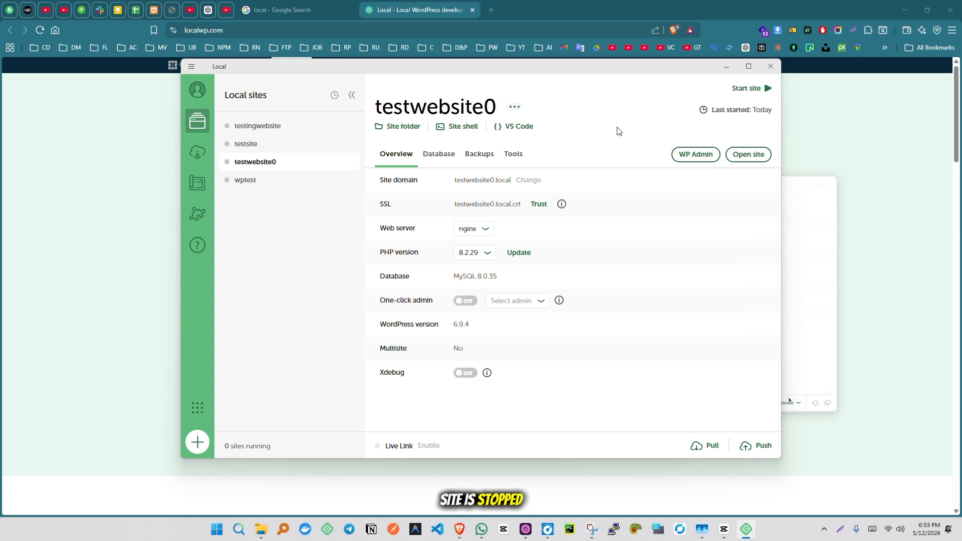
left_click(740, 89)
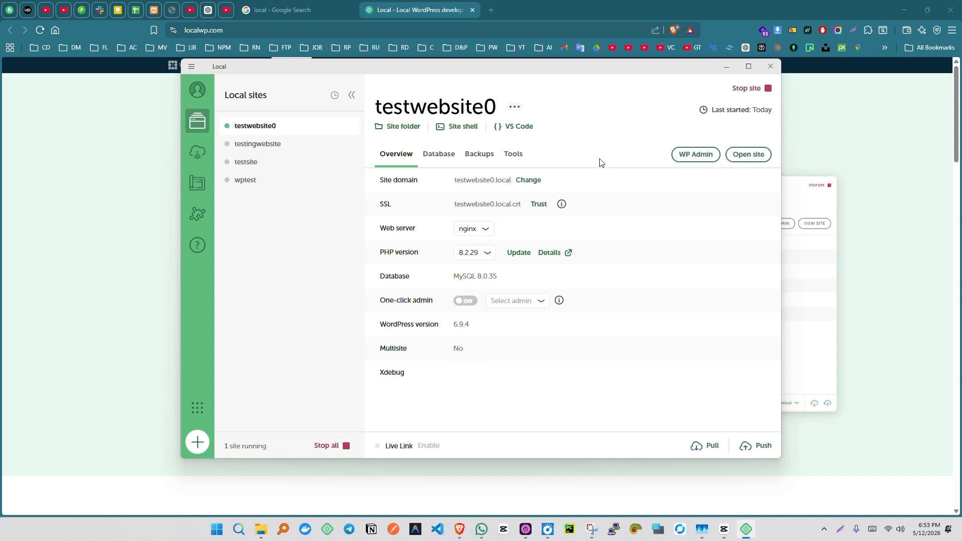
Log in to testwebsite0's WP Admin as admin with the account password, ticking Remember Me
left_click(683, 158)
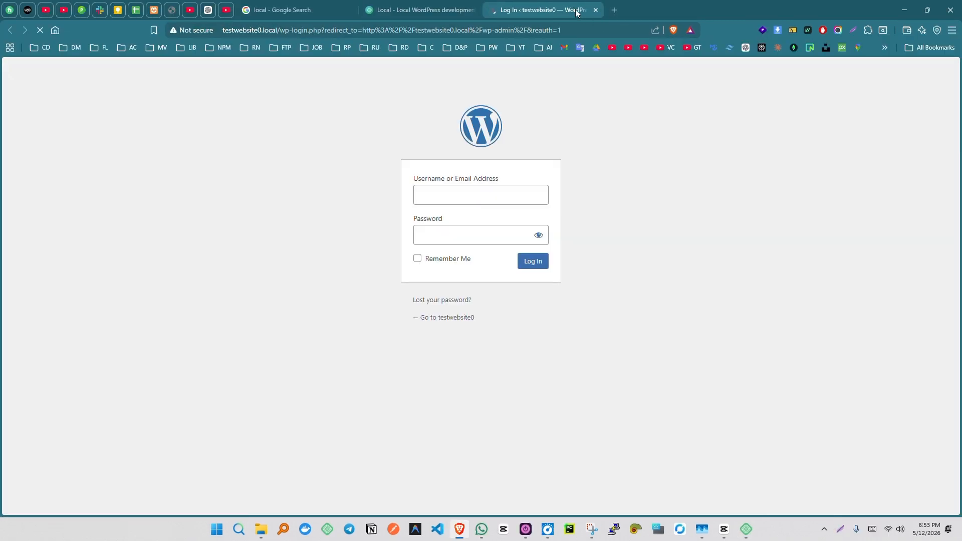
left_click(469, 195)
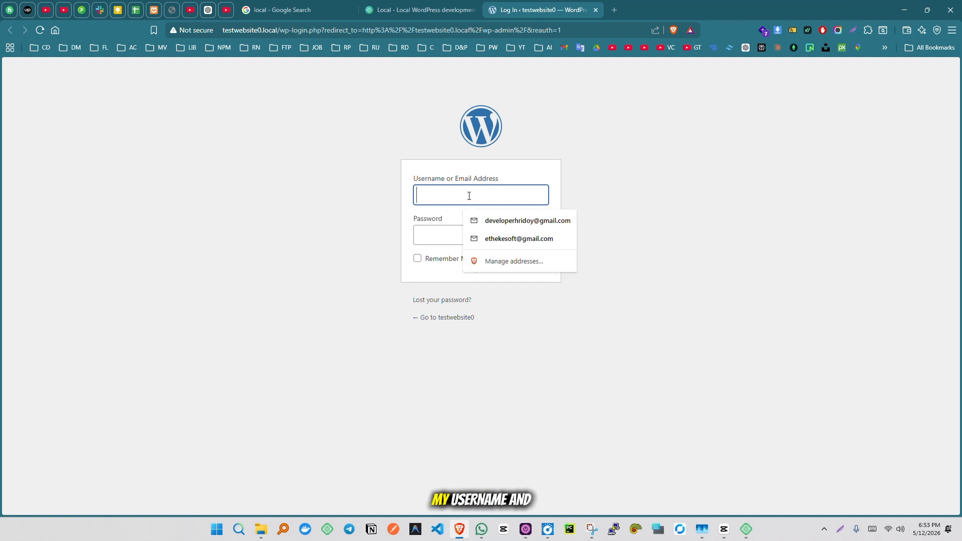
type("admin")
key("ctrl+a")
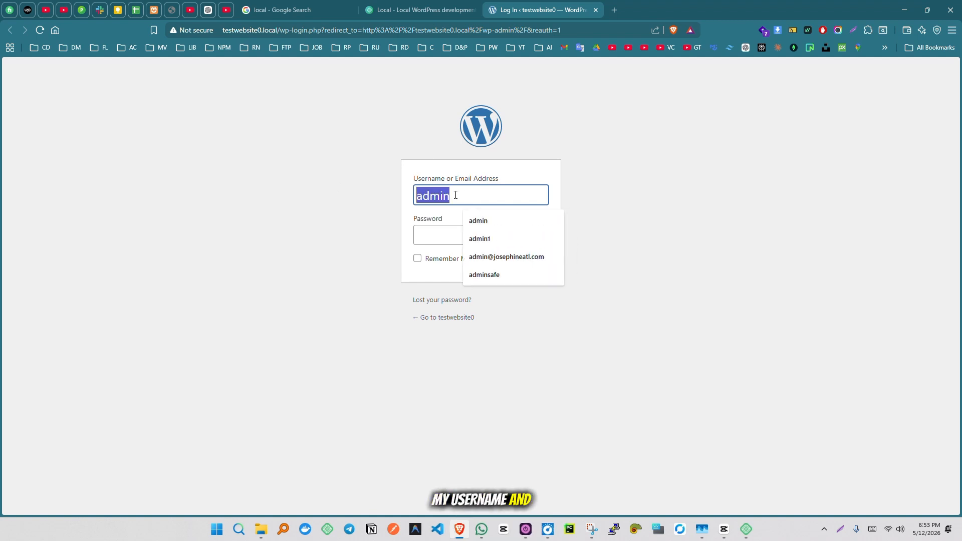
key("ctrl+c")
left_click(430, 243)
key("ctrl+v")
left_click(418, 259)
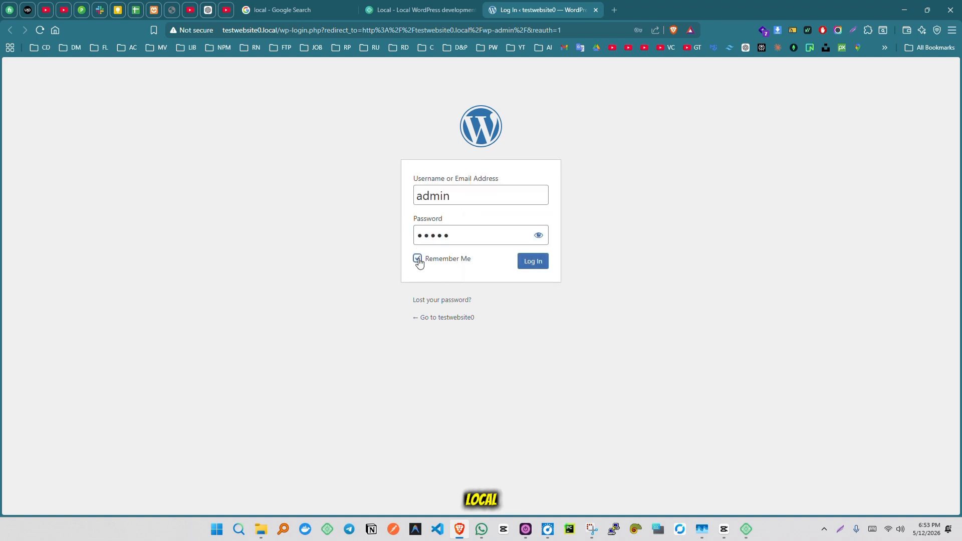
left_click(536, 261)
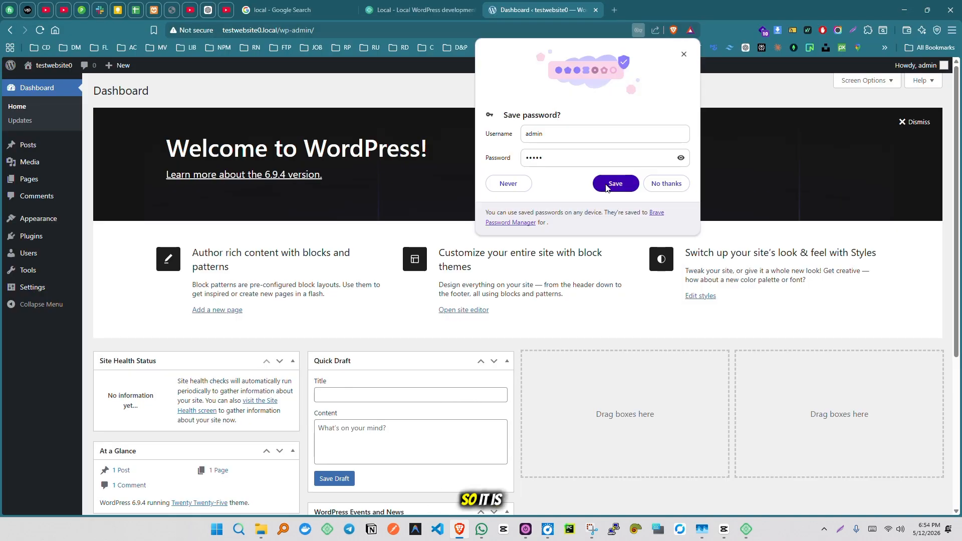
Save the login in the browser, dismiss the Welcome panel, and select the dashboard address
left_click(612, 183)
left_click(900, 124)
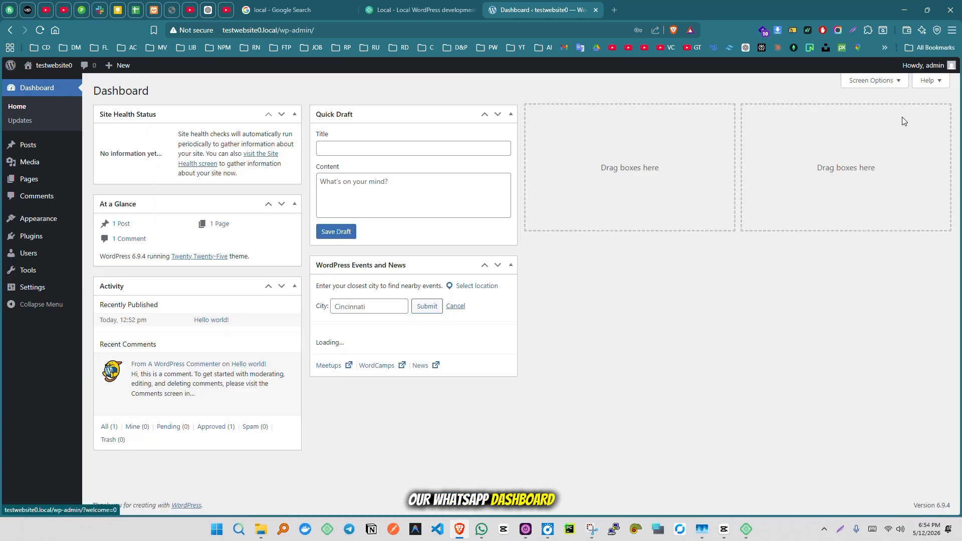
left_click(294, 30)
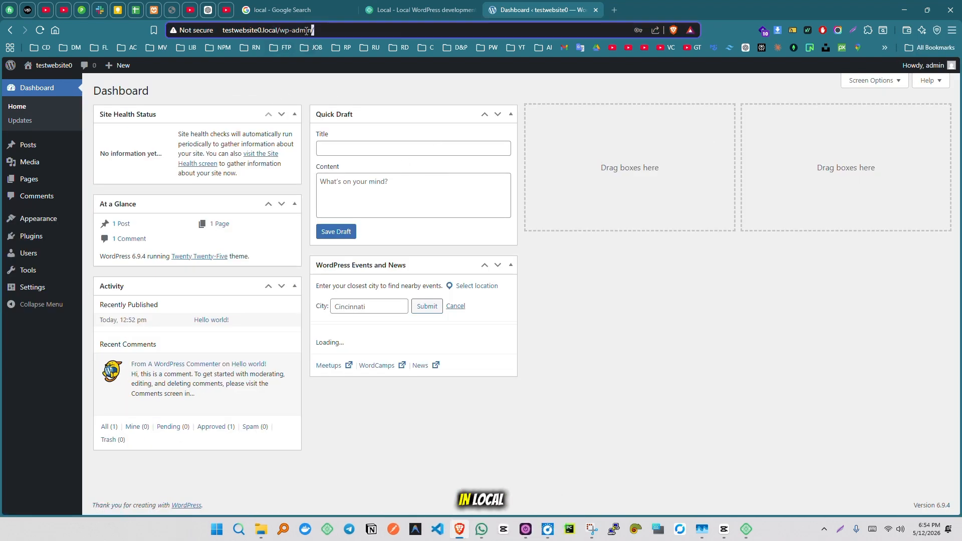